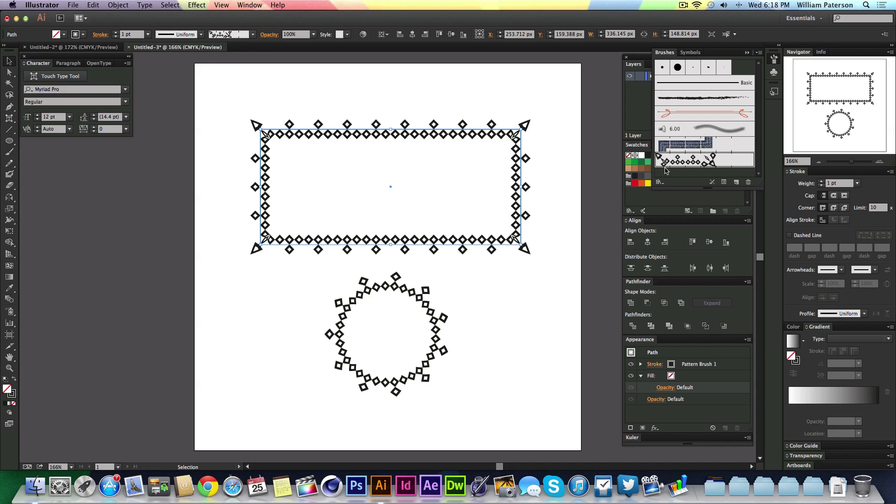
Marquee-select the diamond-bordered rectangle frame, then select and deselect it again with the Selection tool.
drag(544, 114, 489, 173)
drag(547, 92, 485, 159)
click(443, 189)
click(560, 120)
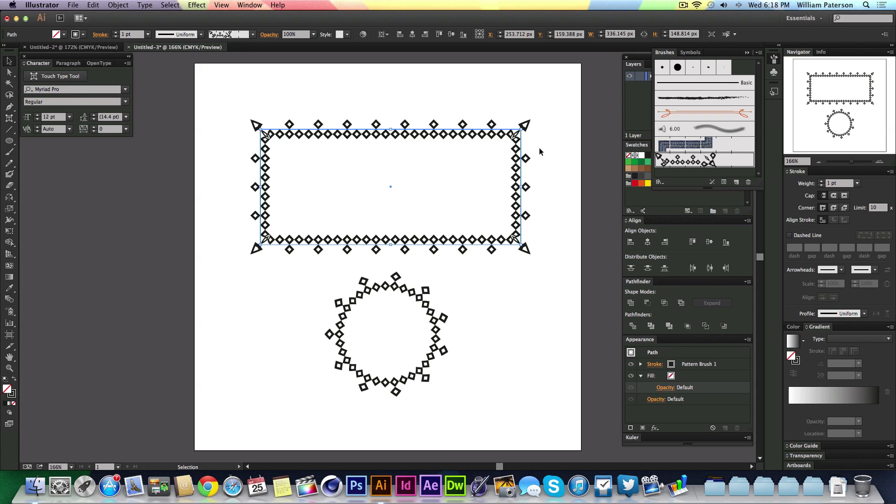
click(537, 94)
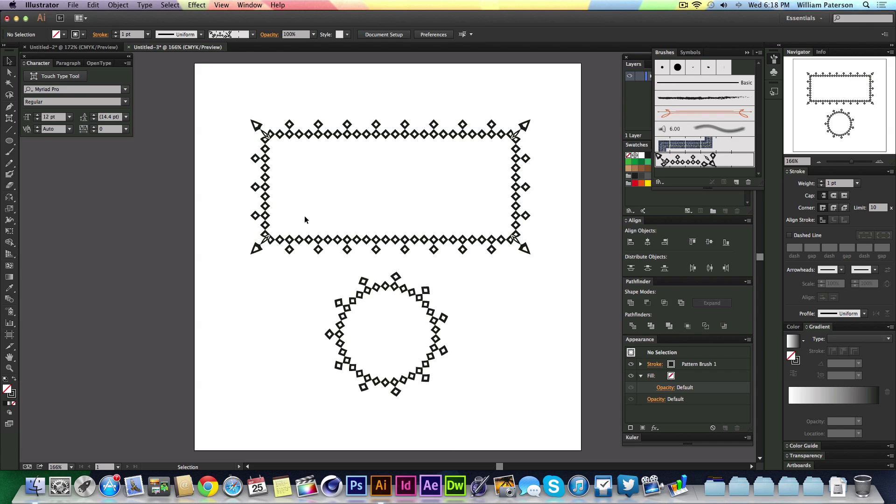
mouse_move(426, 293)
mouse_down()
mouse_move(531, 285)
mouse_move(521, 280)
mouse_up()
click(404, 333)
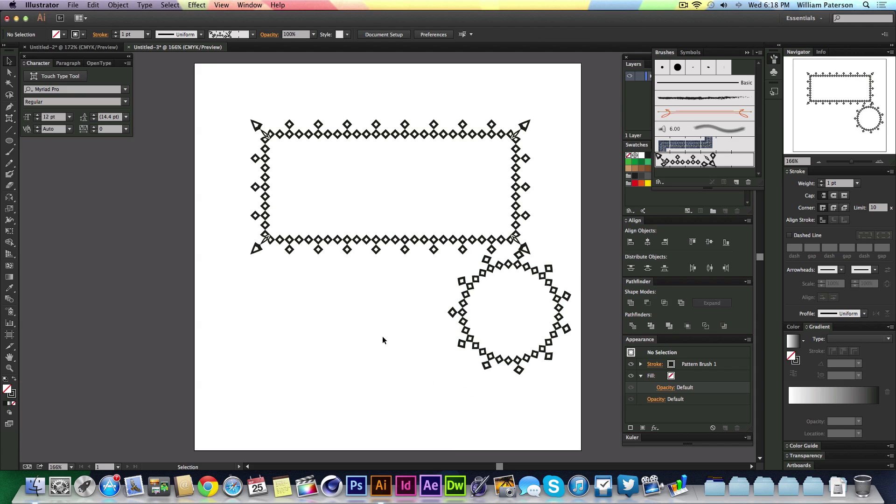
click(10, 141)
click(50, 185)
drag(294, 328, 316, 363)
click(707, 164)
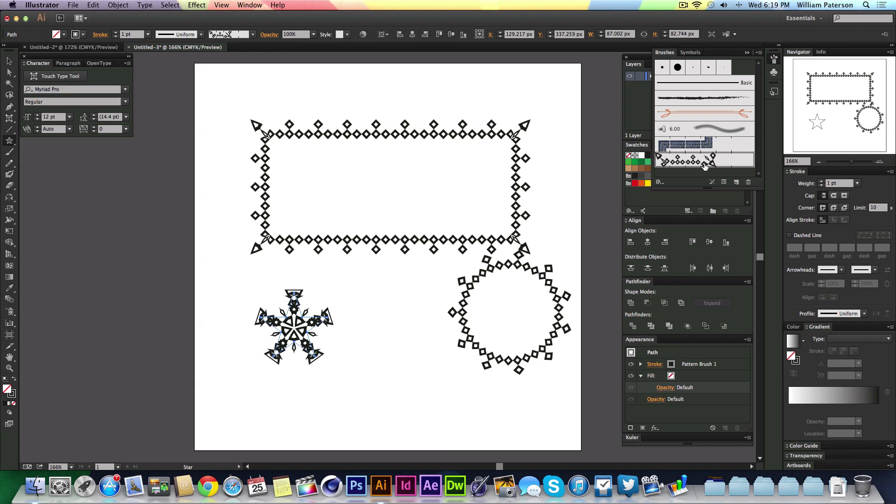
key(c)
click(355, 306)
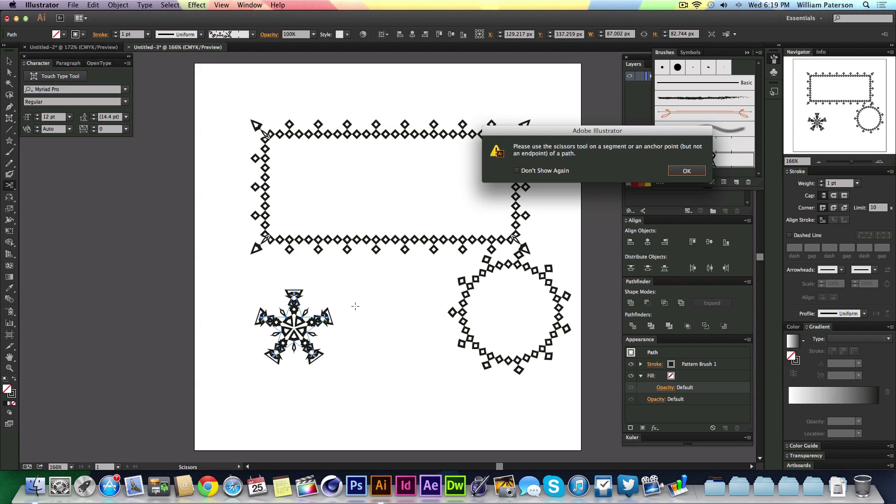
key(Return)
key(v)
drag(372, 278, 242, 345)
key(Delete)
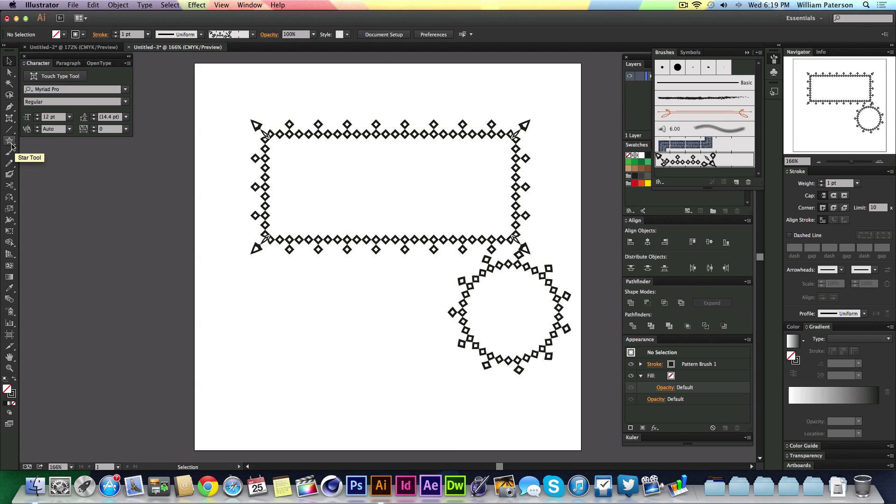
click(7, 142)
drag(7, 143, 47, 177)
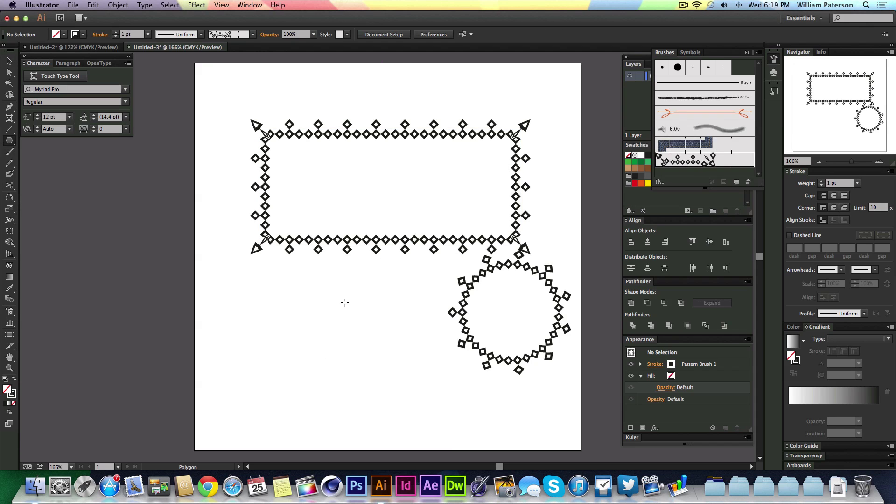
drag(336, 308, 358, 348)
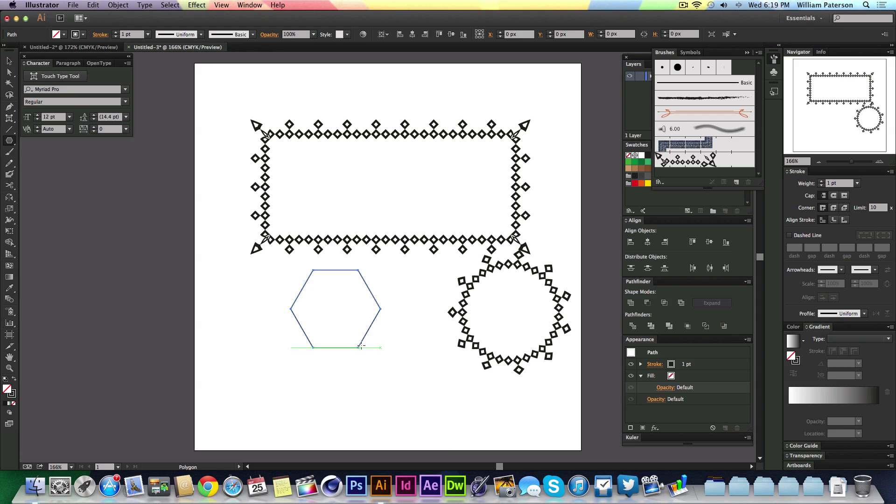
click(719, 162)
key(c)
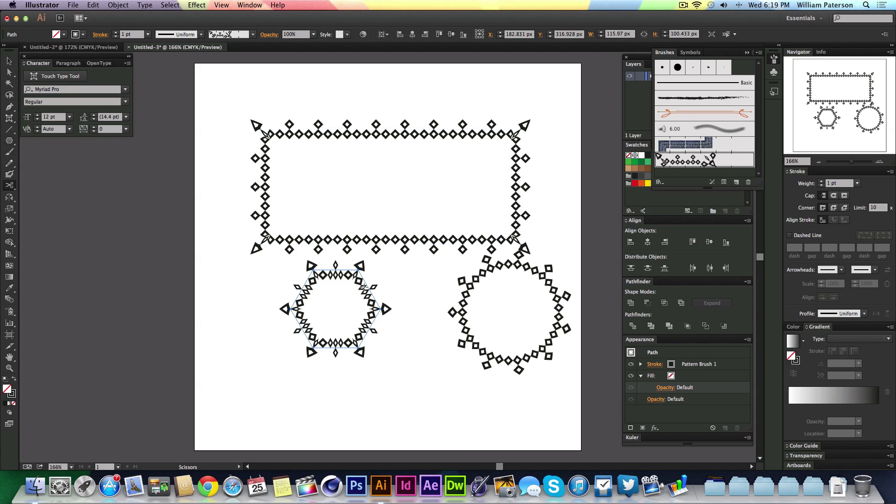
key(v)
drag(363, 287, 364, 317)
click(419, 301)
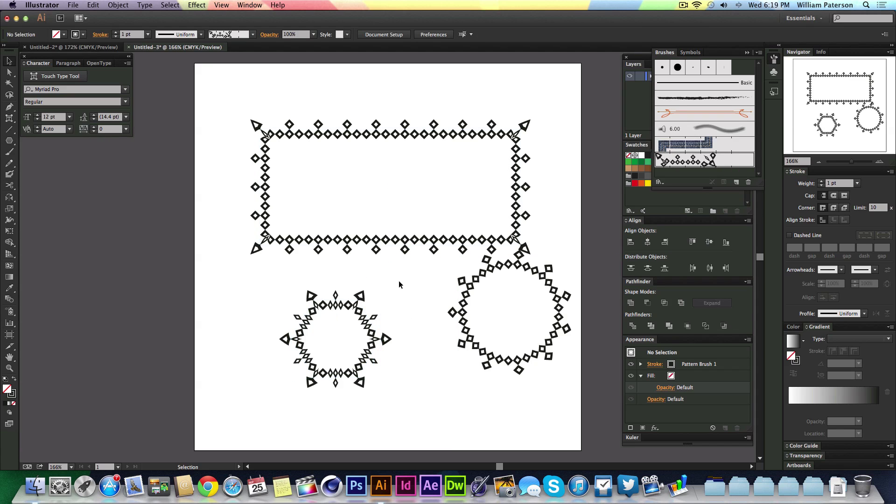
drag(408, 269, 256, 380)
key(Delete)
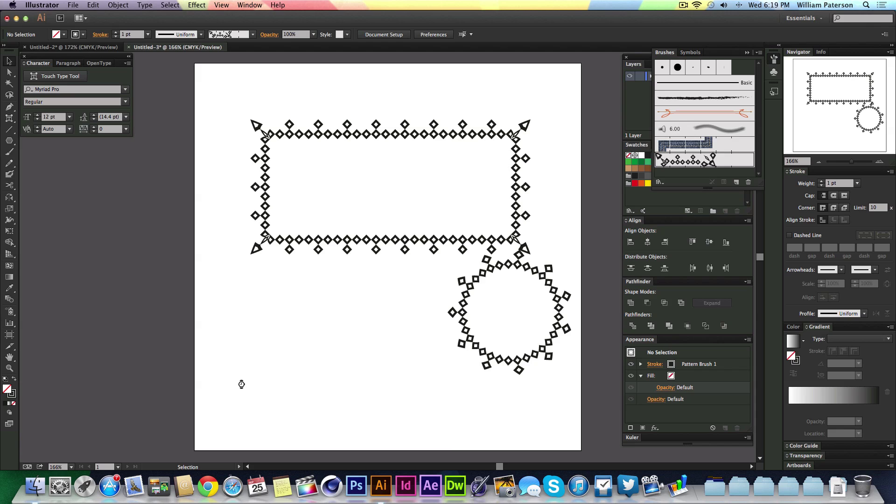
Move the rectangle frame upward and the diamond circle back beneath it.
mouse_move(462, 126)
mouse_down()
mouse_move(448, 94)
mouse_move(463, 91)
mouse_up()
click(375, 241)
drag(518, 262, 566, 134)
Marquee-select both patterned shapes and delete them.
drag(494, 279, 589, 64)
click(590, 64)
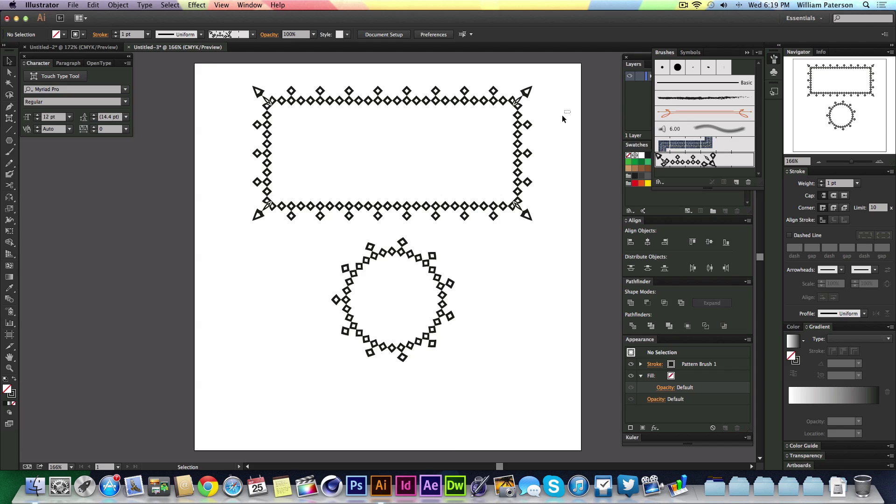
drag(574, 113, 365, 310)
key(Delete)
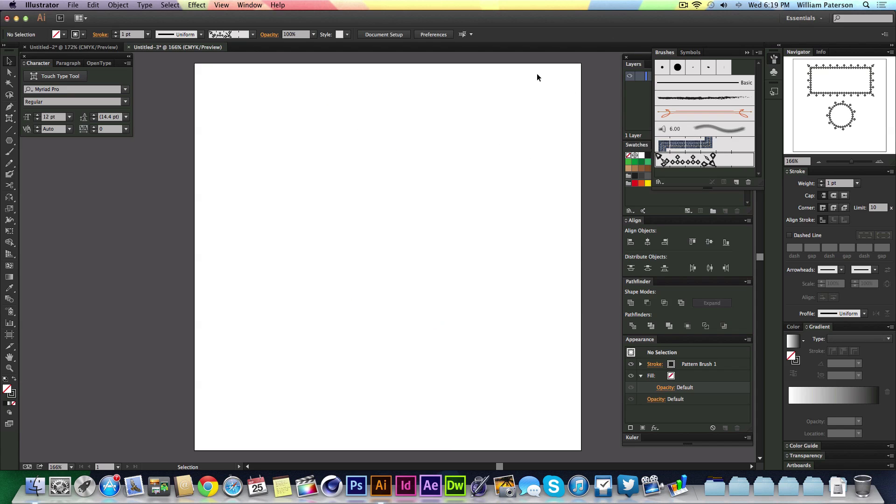
Delete Pattern Brush 1 from the Brushes panel and swap fill and stroke with Shift+X.
click(748, 182)
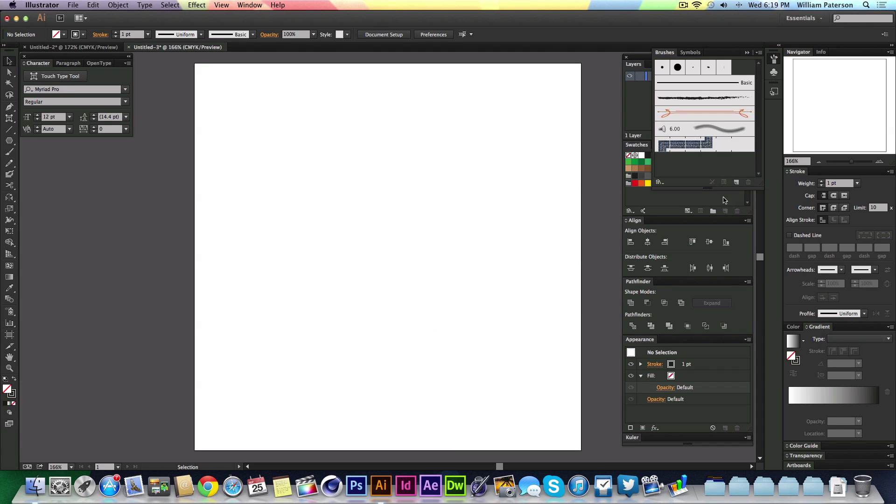
click(773, 58)
drag(499, 130, 228, 305)
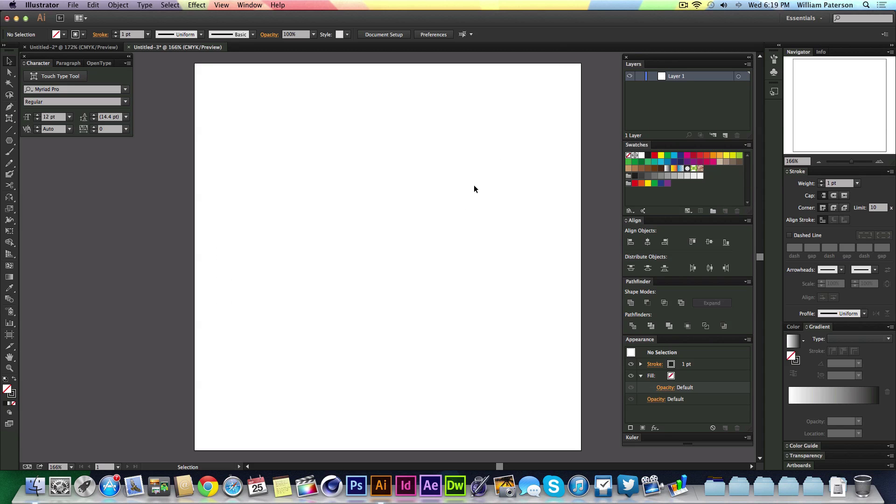
key(shift+x)
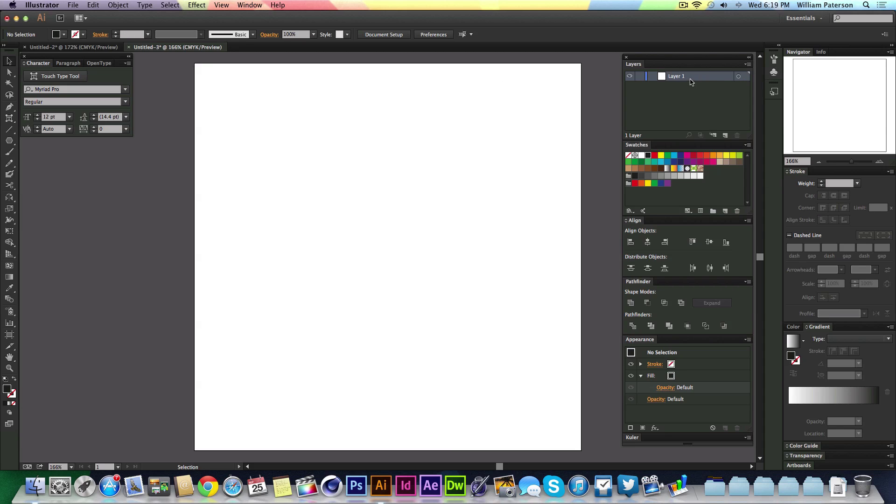
Look through the Brushes list, Window and View menus without changes, and choose the Rectangle tool (M).
click(774, 59)
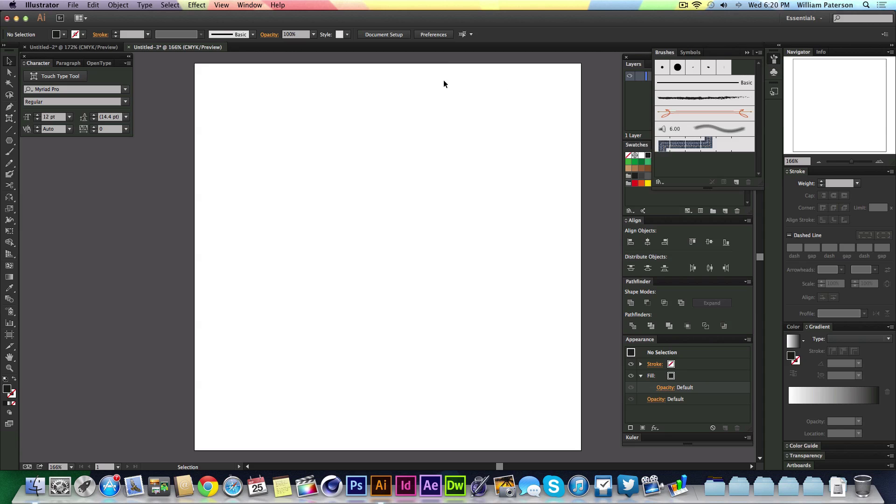
click(258, 4)
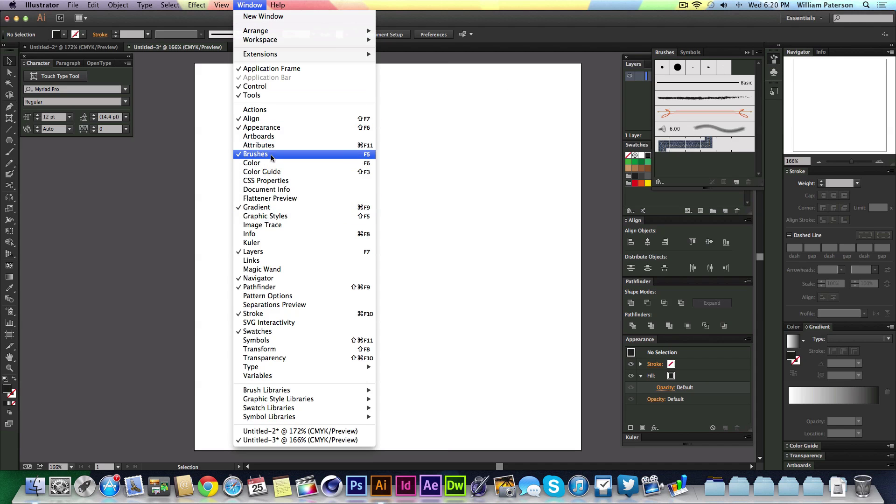
click(494, 174)
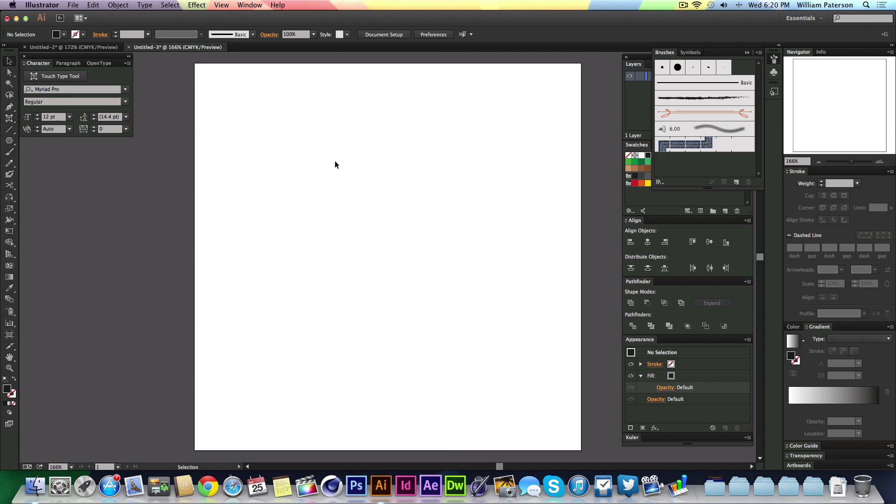
key(m)
click(224, 5)
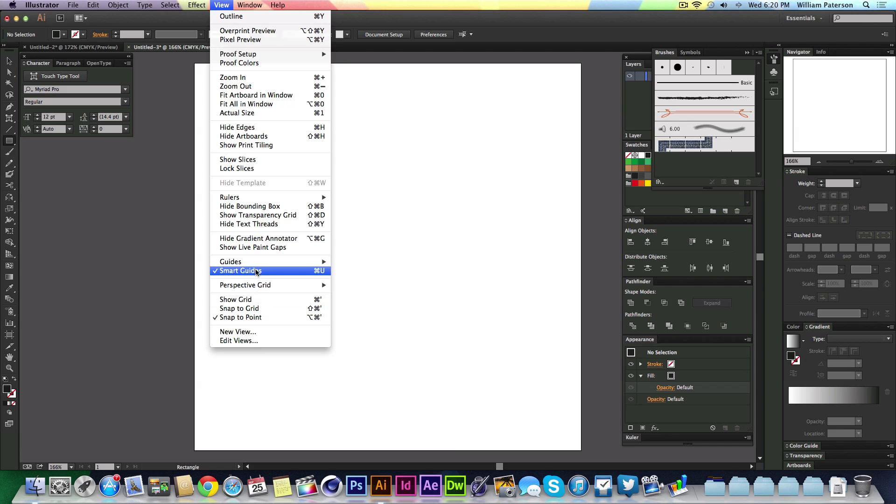
click(431, 235)
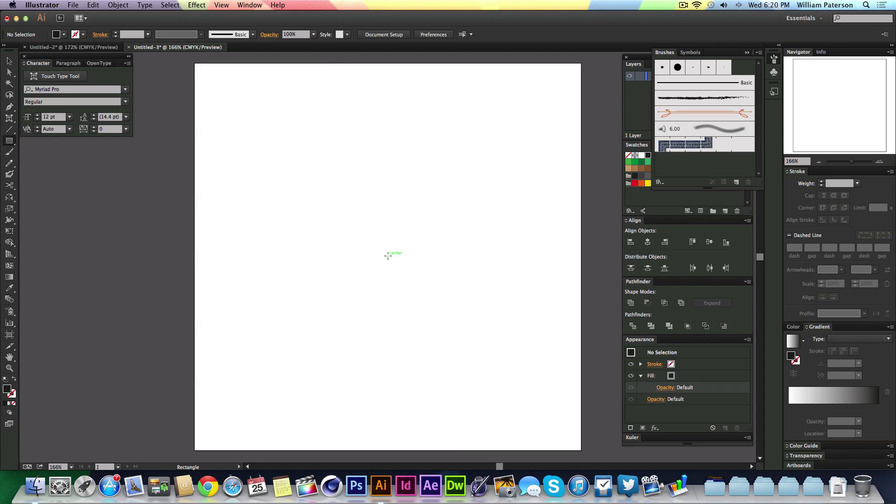
Draw a black square about 88.55 px wide at the artboard centre and select it.
drag(388, 256, 421, 271)
key(c)
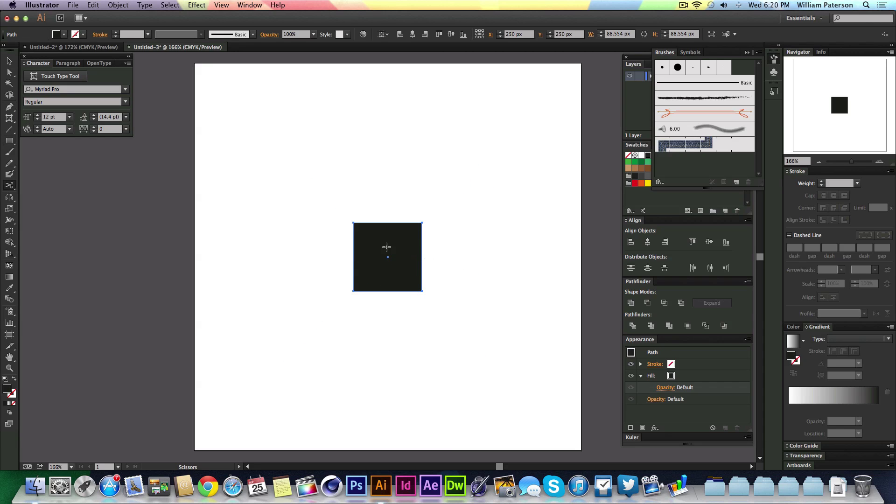
key(v)
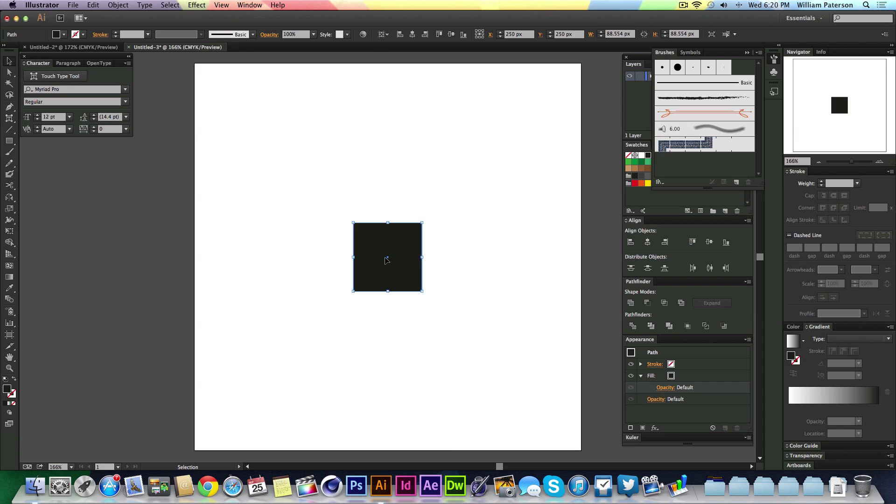
click(478, 239)
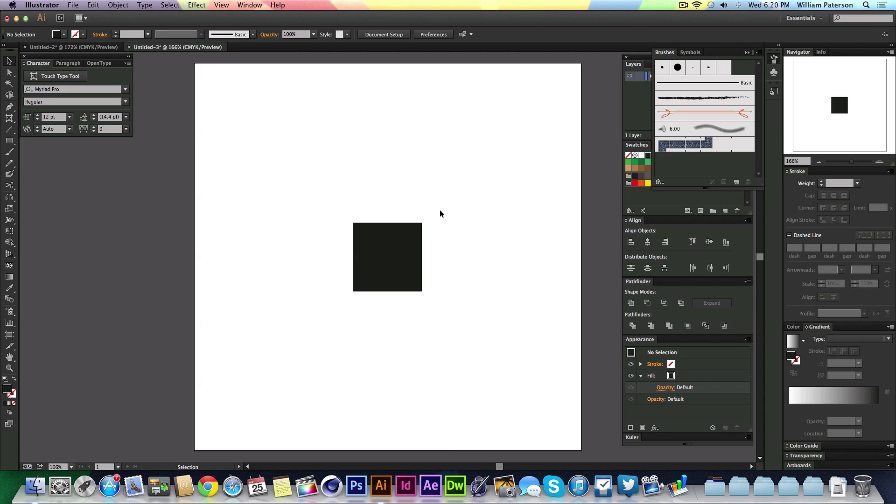
drag(446, 205, 304, 312)
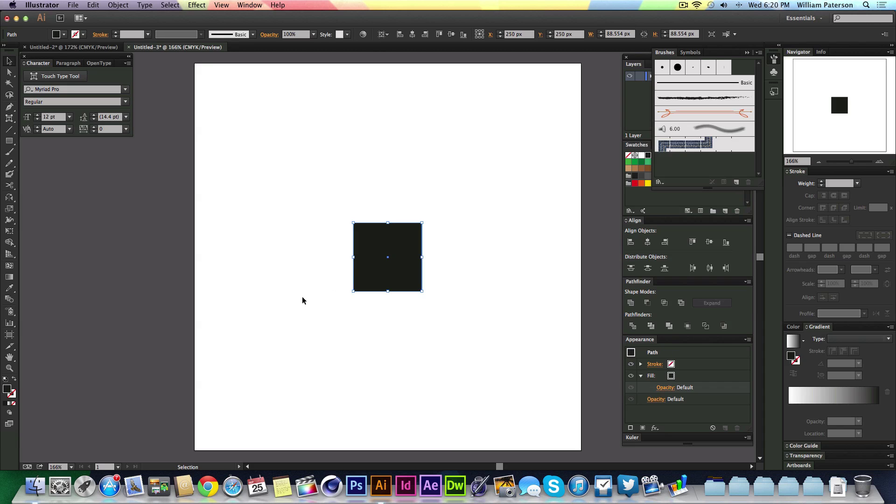
Scale a centred copy of the black square down to about 40.84 px, then select both squares.
key(a)
key(v)
key(a)
key(v)
drag(421, 223, 404, 242)
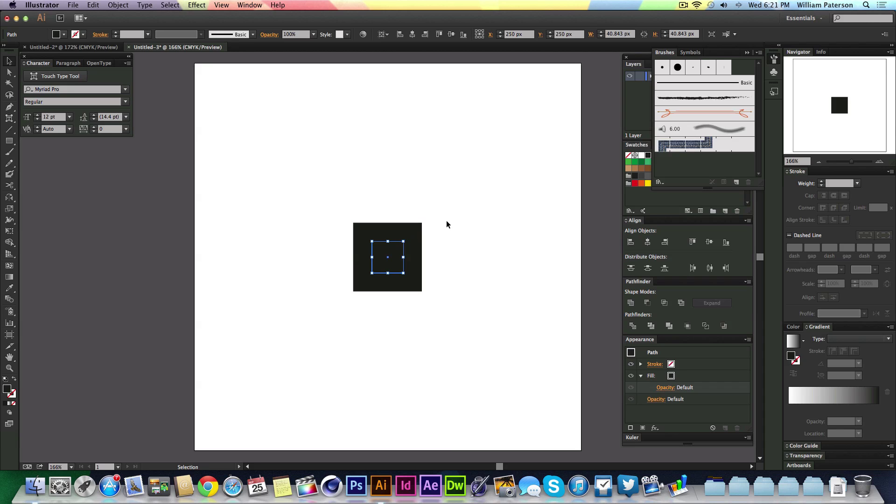
drag(469, 203, 384, 264)
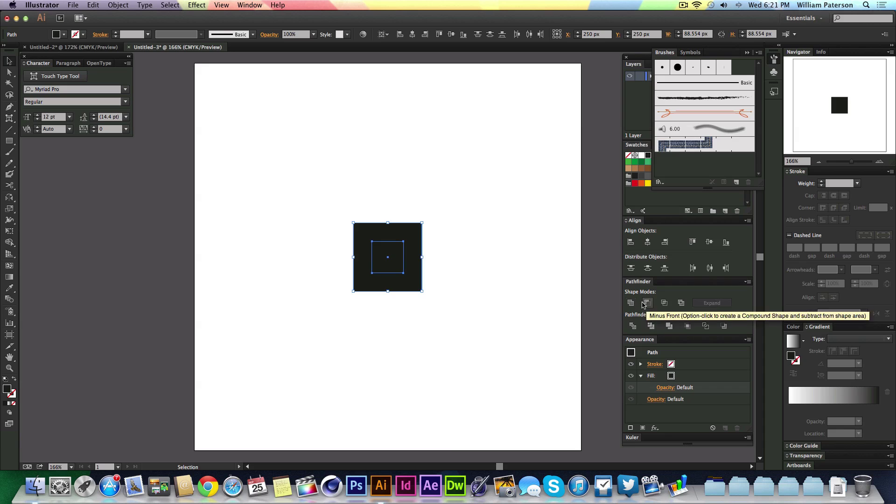
Select both squares, apply Pathfinder Minus Front to punch out the inner square, then deselect.
click(249, 4)
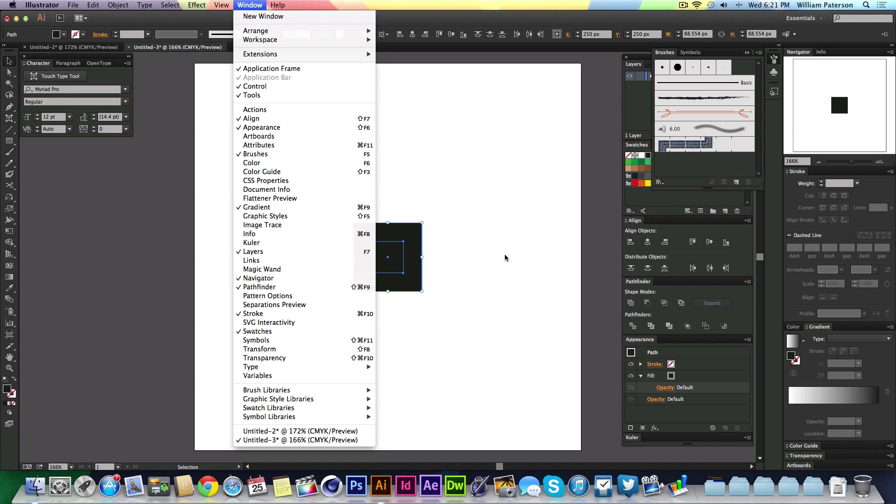
click(528, 226)
drag(471, 197, 289, 314)
drag(458, 202, 307, 295)
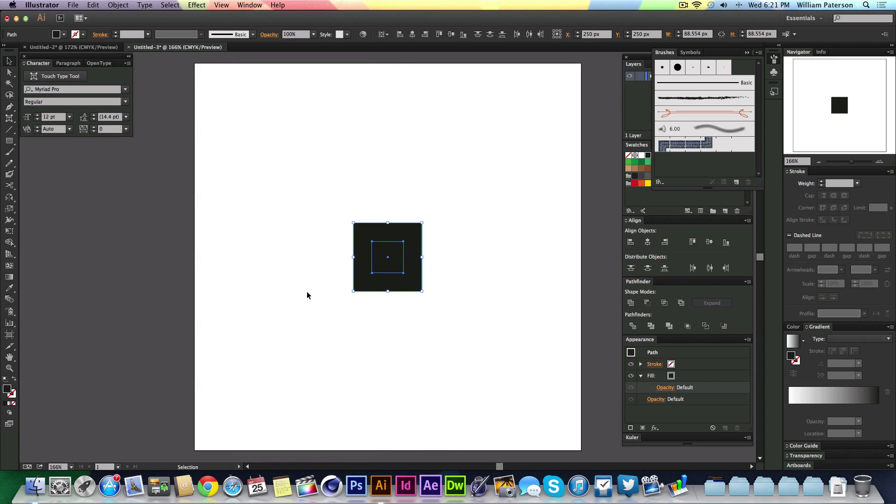
click(648, 304)
click(579, 144)
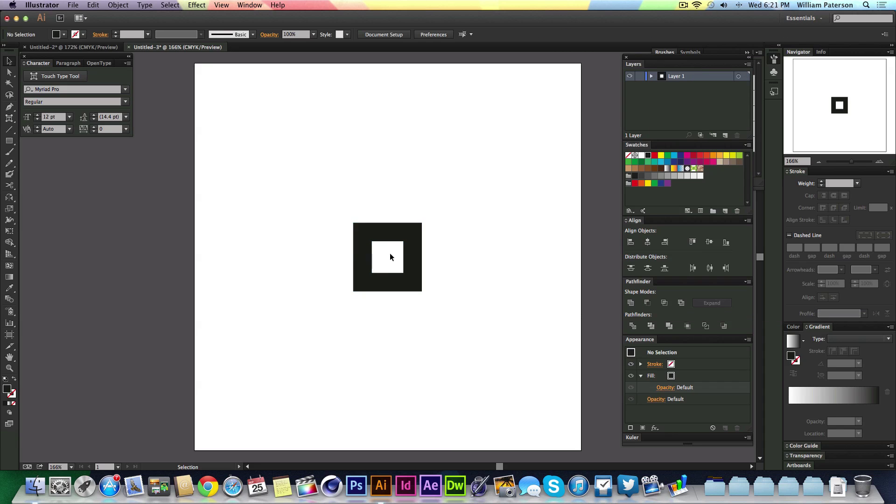
Select the hollow square frame and rotate it 45° into a diamond with Free Transform.
drag(392, 253, 380, 264)
drag(446, 224, 393, 256)
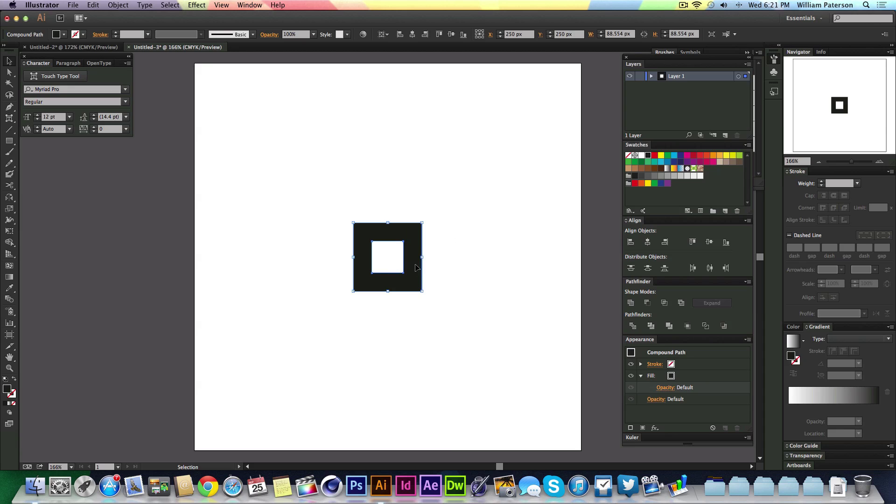
key(e)
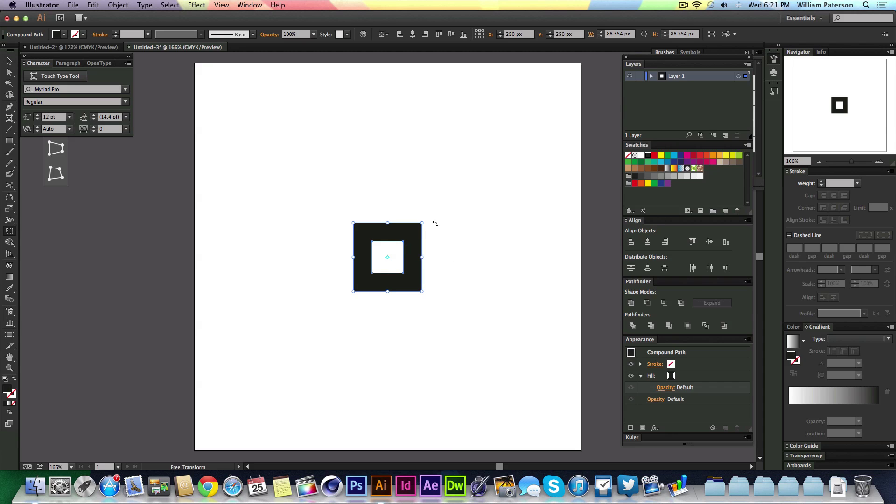
key(super)
key(super+t)
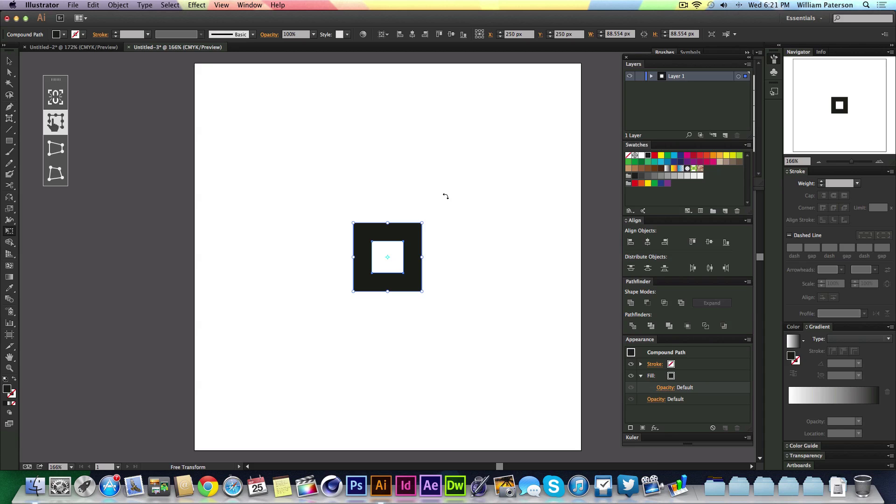
drag(461, 200, 461, 247)
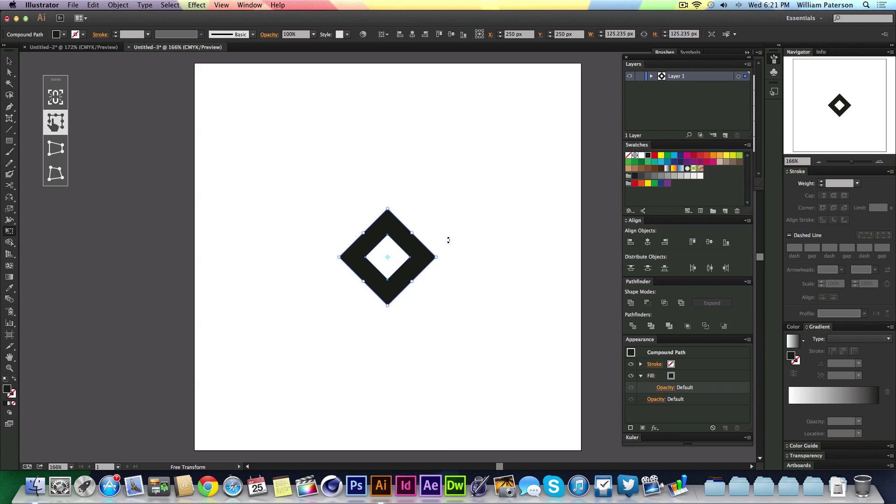
Shrink the diamond about its centre and move it straight up.
key(v)
click(462, 216)
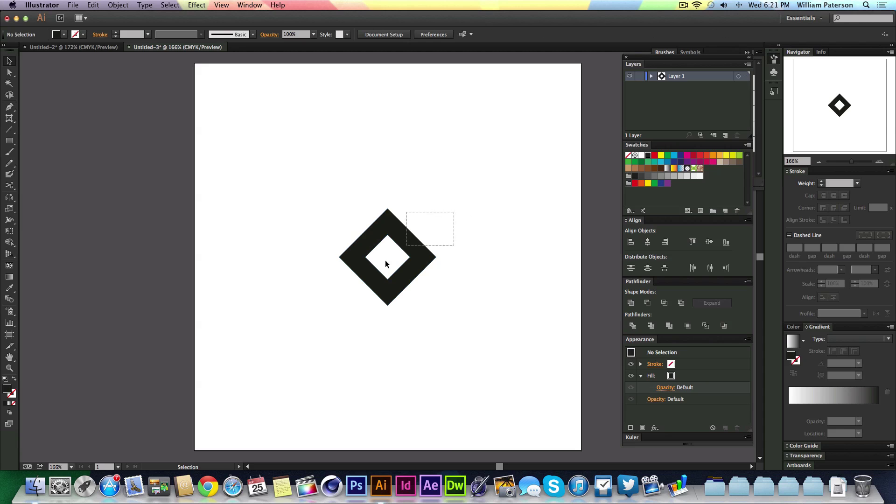
click(418, 255)
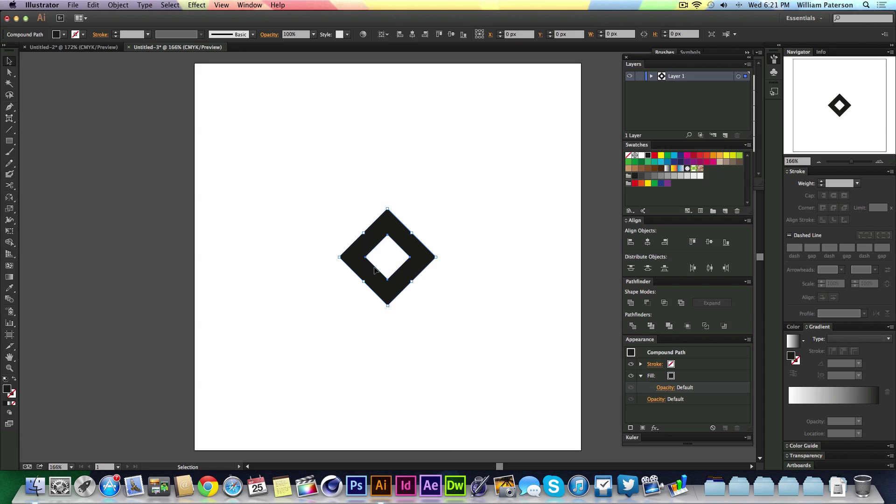
drag(425, 257, 413, 217)
click(426, 256)
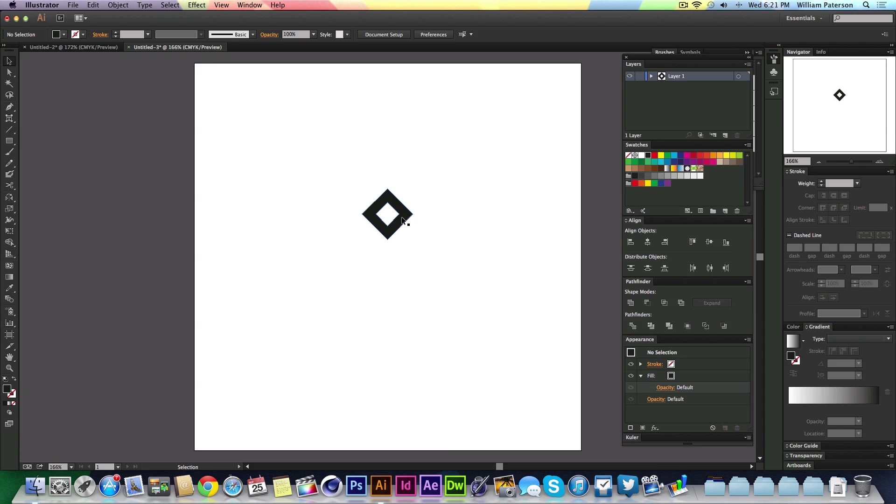
Place diamond copies directly below the original, then to the right and left of that lower one.
drag(400, 223, 395, 274)
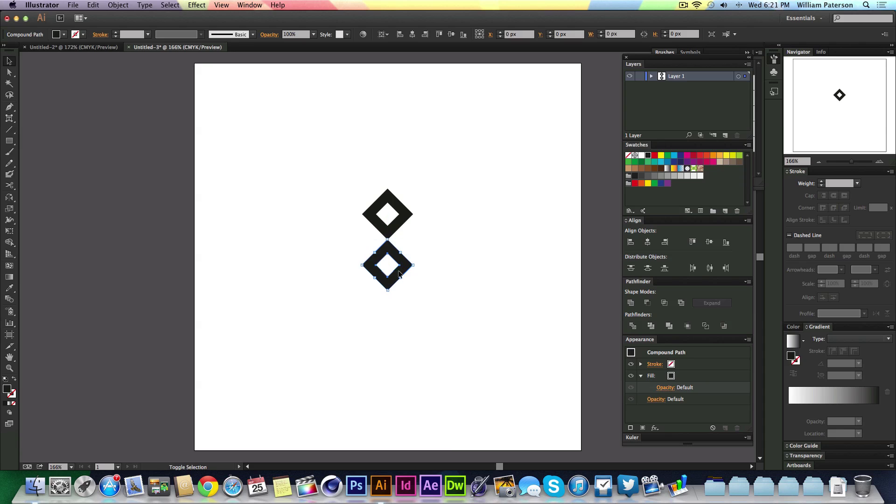
click(407, 250)
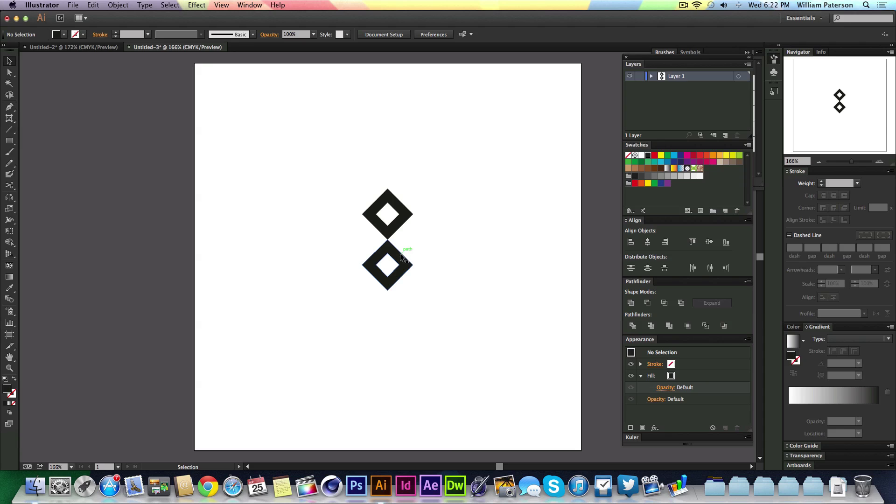
drag(402, 261, 455, 265)
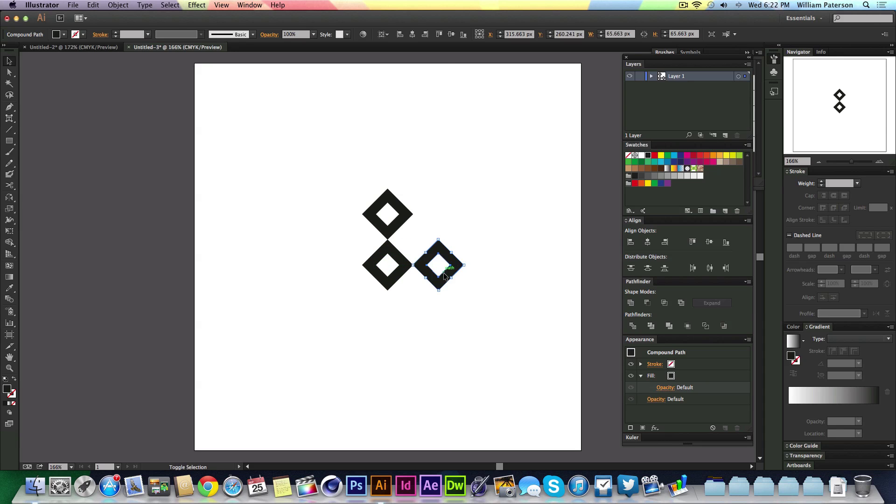
shift+click(419, 271)
drag(370, 267, 319, 266)
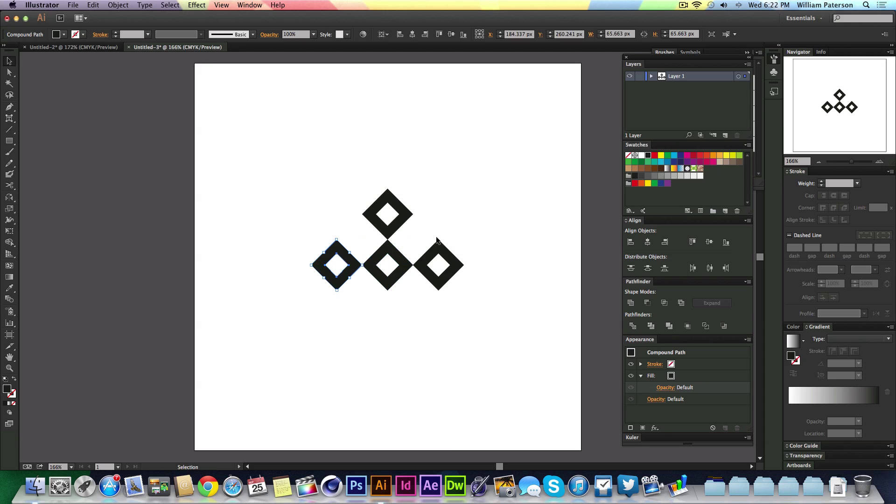
click(505, 138)
Select all four diamonds, group them, and scale the group down.
drag(482, 161, 252, 342)
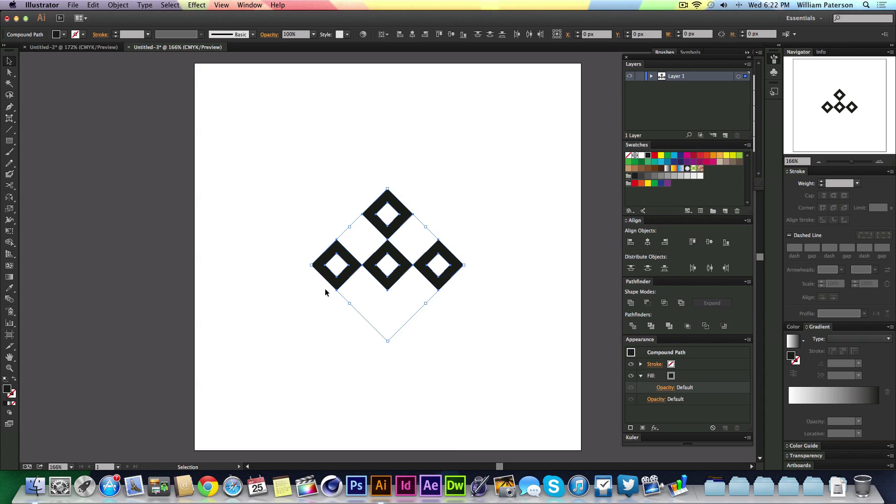
click(477, 180)
drag(476, 169, 275, 319)
key(a)
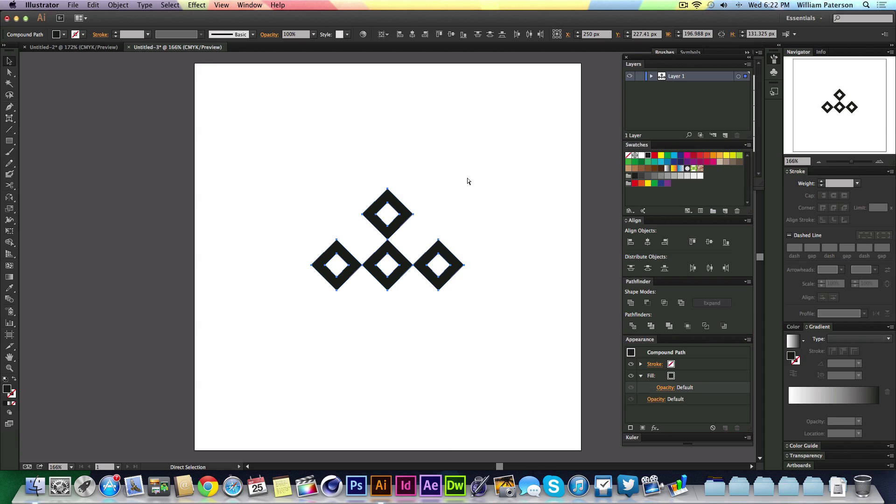
drag(454, 169, 267, 341)
key(v)
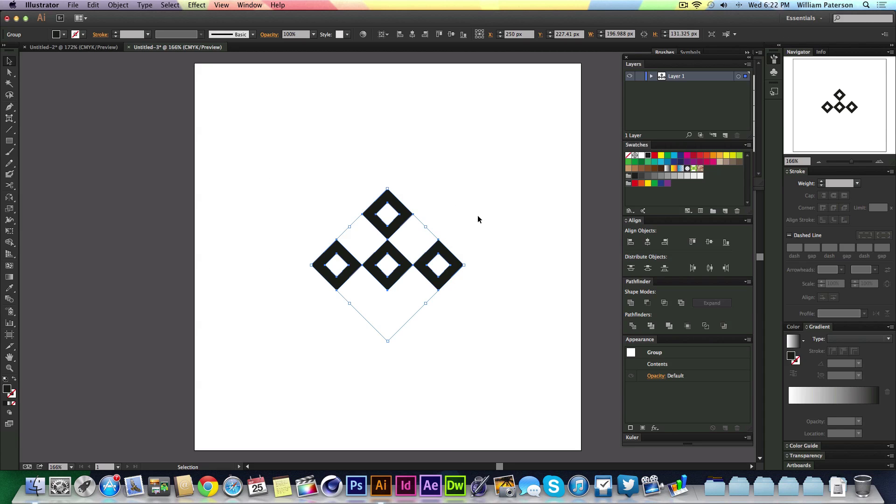
drag(452, 249, 395, 192)
click(563, 180)
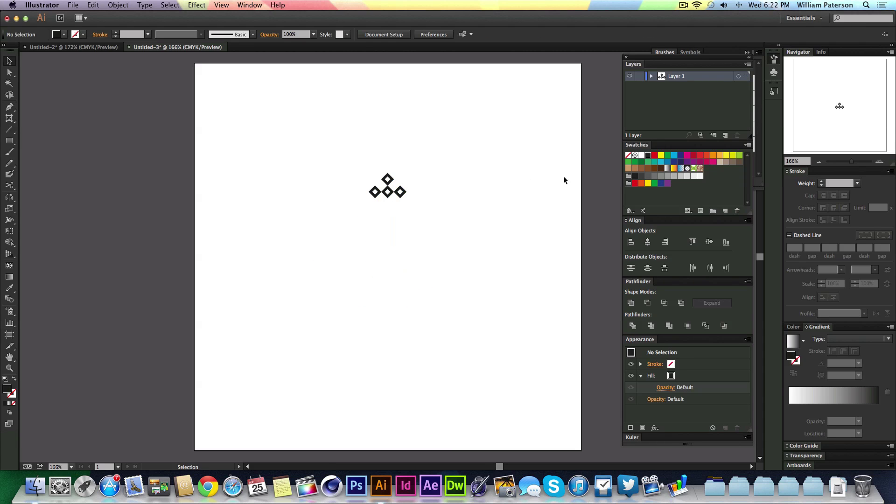
Drag the diamond group into the Brushes panel and create it as a new Pattern Brush.
click(774, 59)
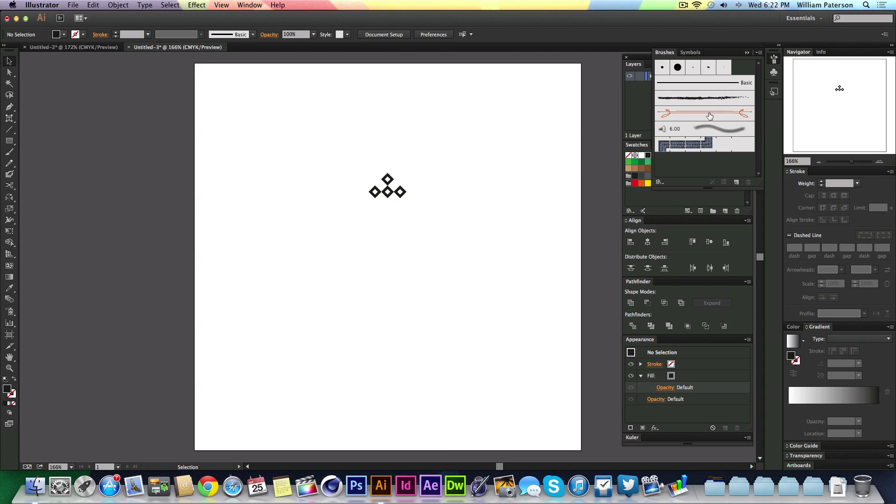
mouse_move(399, 187)
mouse_down()
mouse_move(712, 206)
mouse_move(713, 172)
mouse_move(742, 142)
mouse_up()
drag(556, 236, 401, 162)
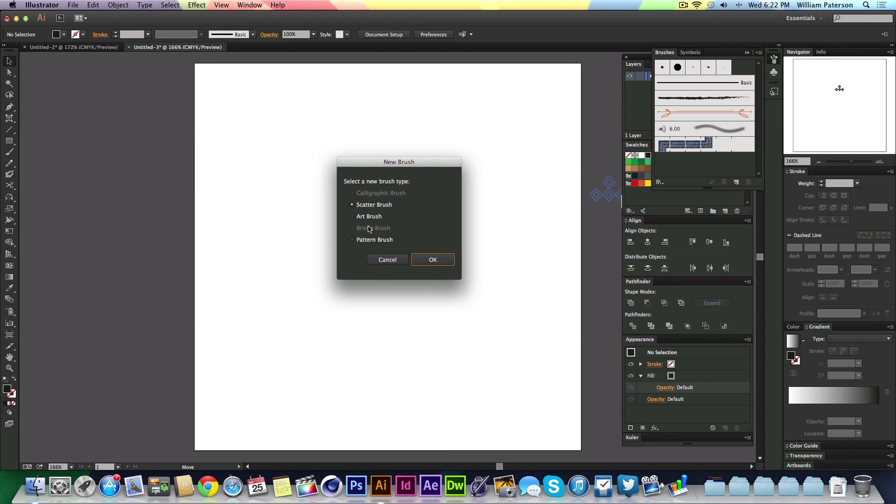
click(352, 240)
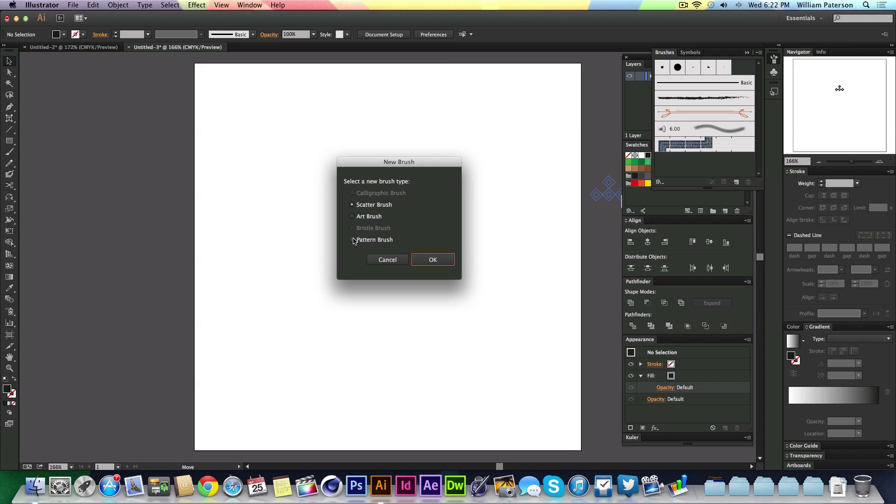
click(430, 264)
mouse_move(572, 144)
mouse_down()
mouse_move(586, 85)
mouse_move(383, 97)
mouse_up()
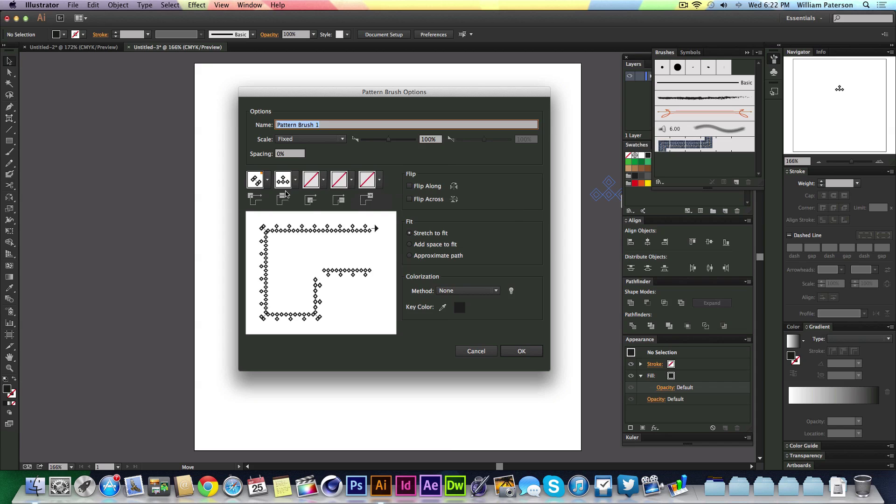
Set Pattern Brush 1's Outer Corner Tile to Auto-Centered.
click(267, 180)
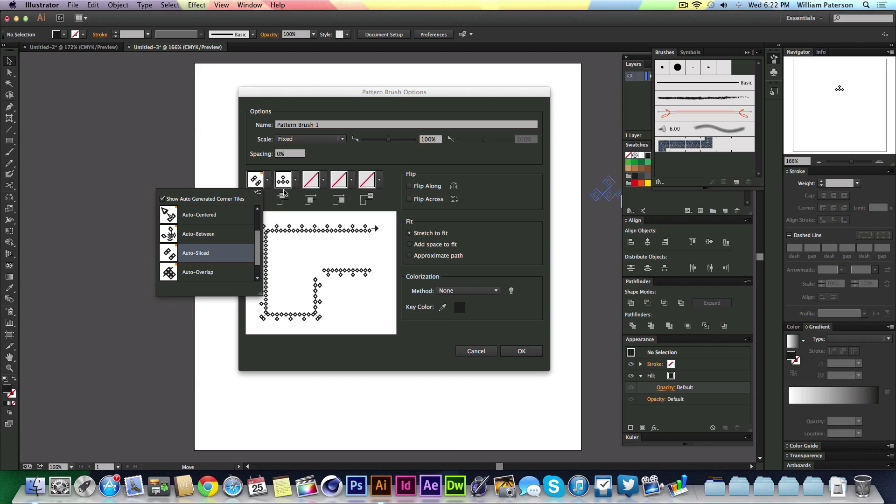
click(299, 169)
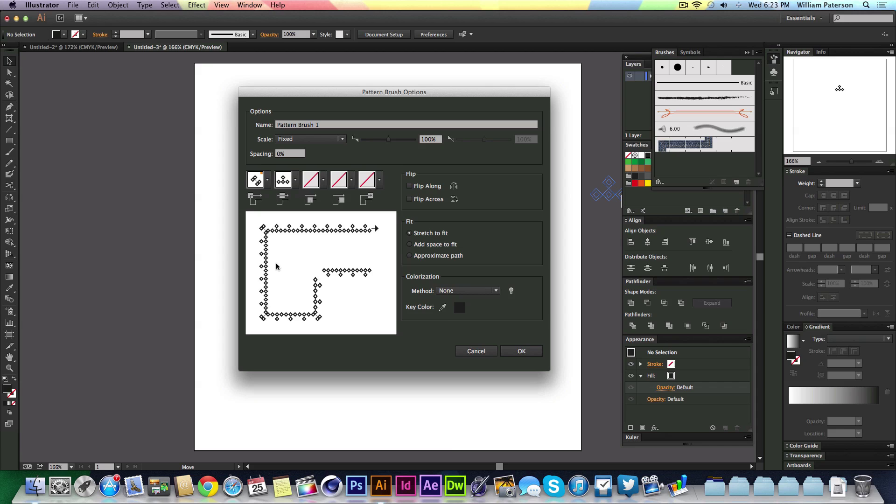
click(267, 185)
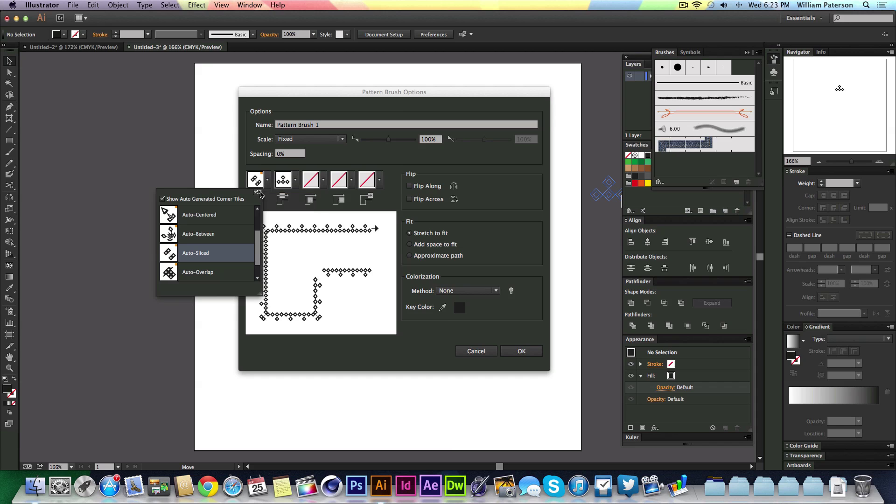
scroll(259, 274, down, 1)
scroll(257, 271, up, 3)
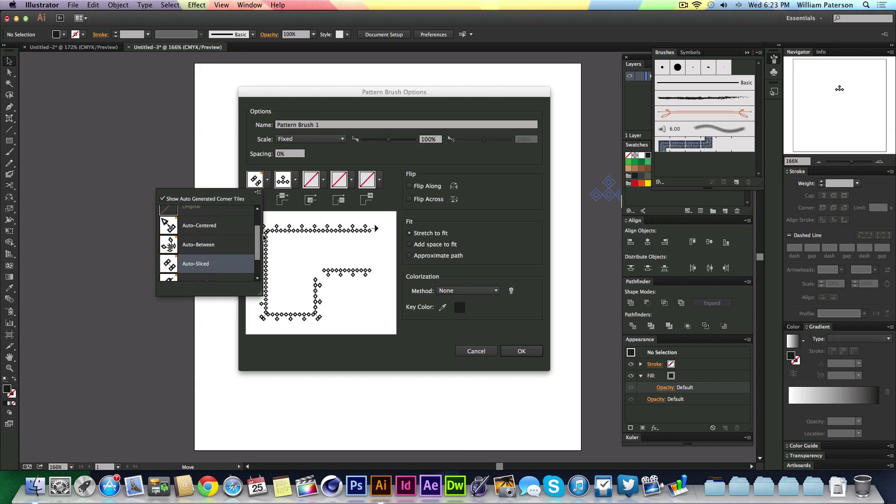
click(198, 241)
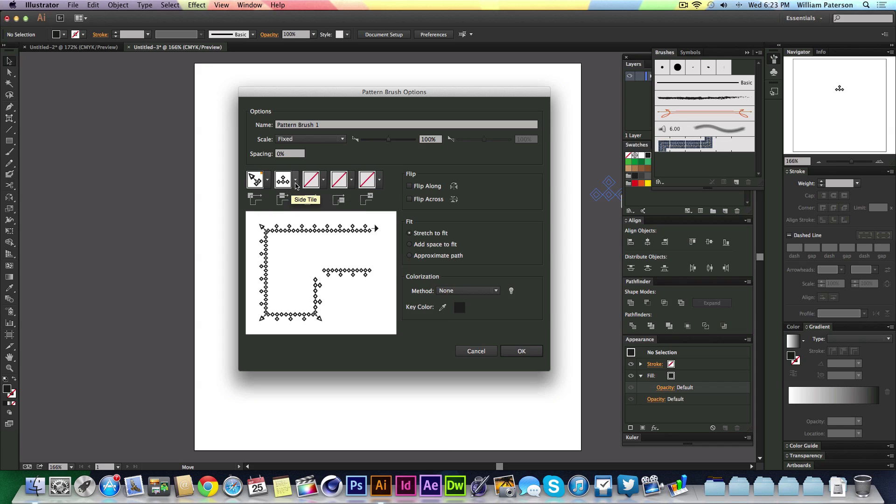
Keep the Original side tile, use Auto-Centered inner corners, and scale the pattern brush to 53%.
click(296, 181)
click(296, 184)
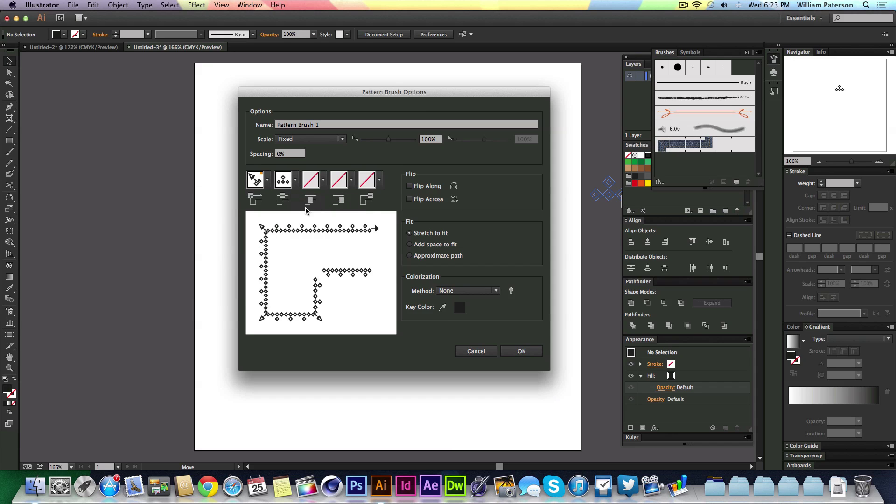
click(323, 181)
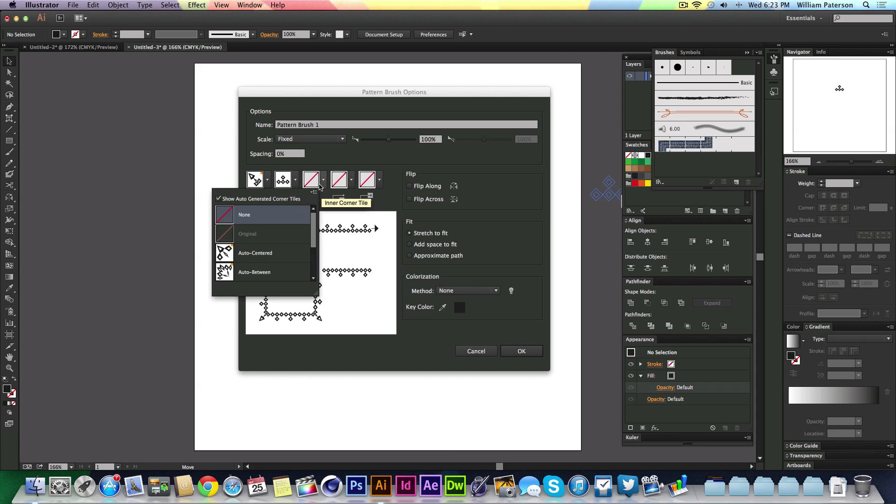
click(255, 252)
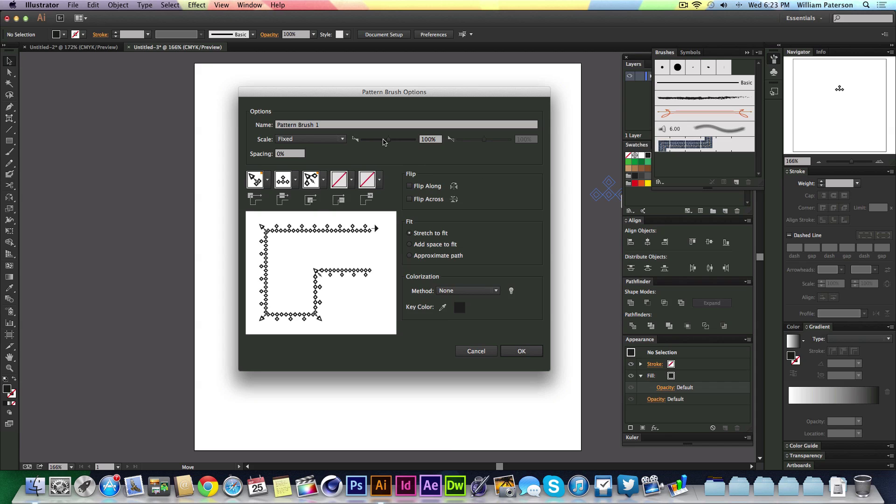
drag(389, 141, 374, 148)
drag(380, 143, 376, 142)
Save Pattern Brush 1, delete the diamond artwork, and draw a wide rectangle with stroke but no fill.
click(517, 351)
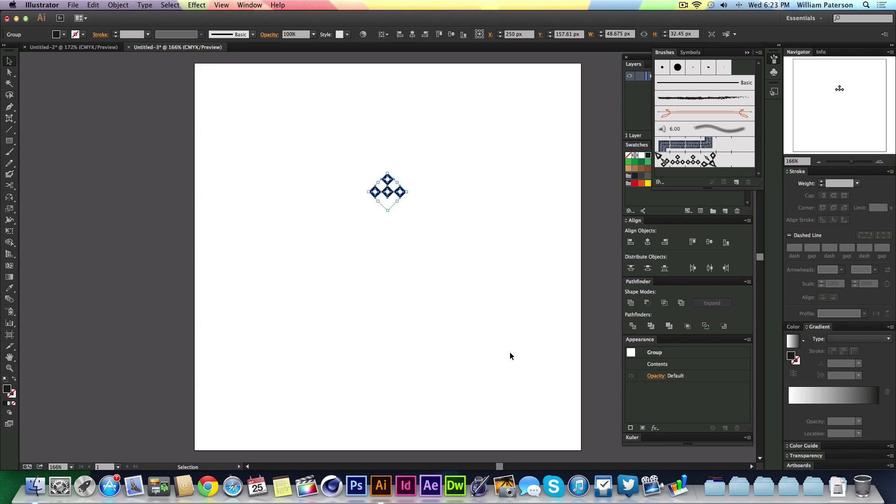
drag(469, 167, 514, 264)
key(Delete)
key(m)
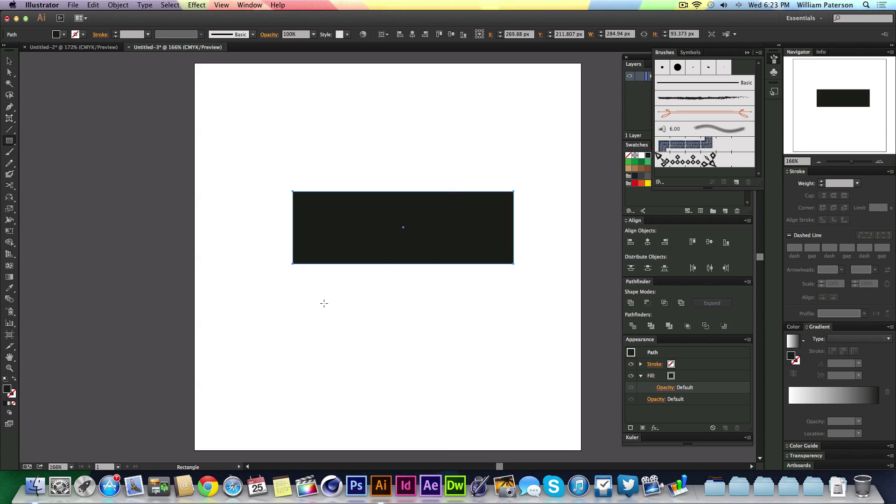
key(shift+x)
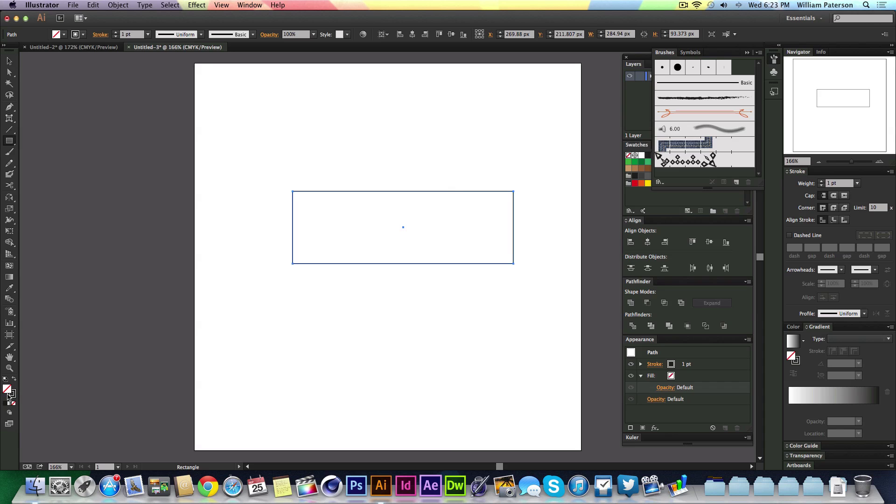
Stroke the rectangle with Pattern Brush 1.
click(12, 394)
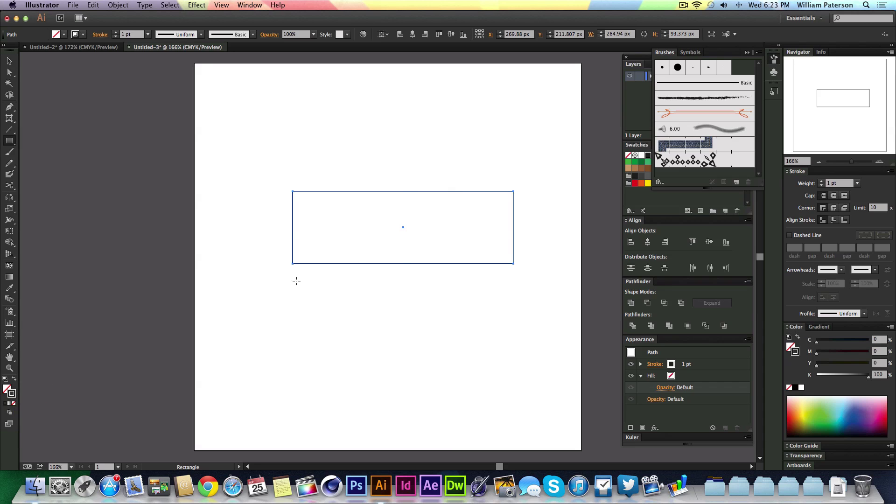
key(v)
click(690, 161)
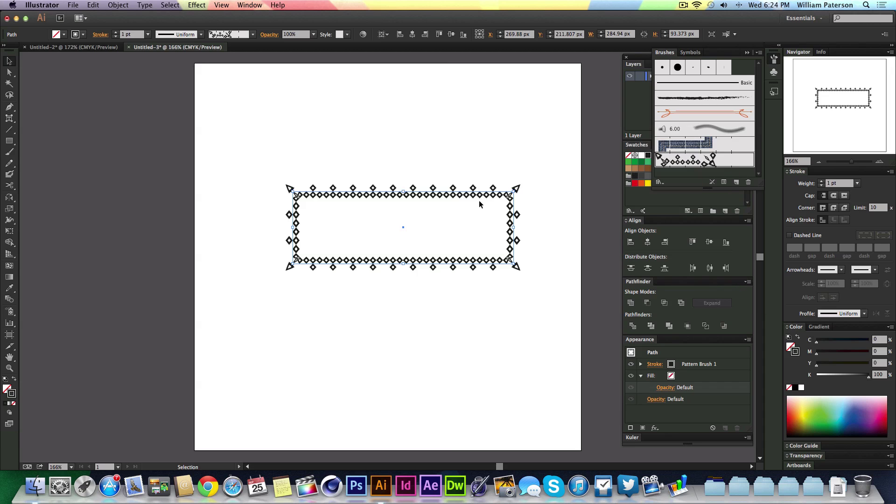
Move the bordered rectangle toward the top-left and reshape it into a tall, narrow frame.
mouse_move(385, 196)
mouse_down()
mouse_move(356, 146)
mouse_move(372, 119)
mouse_up()
click(447, 196)
click(499, 184)
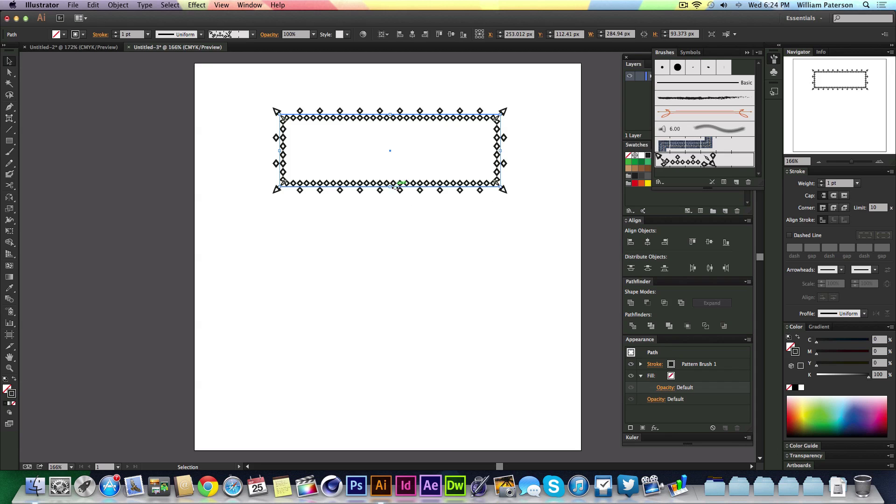
drag(390, 185, 390, 279)
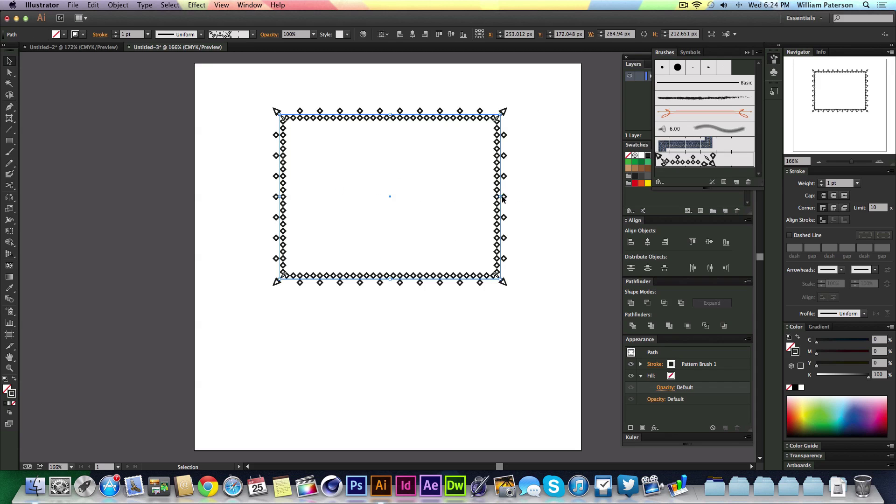
mouse_move(504, 200)
mouse_down()
mouse_move(396, 204)
mouse_move(393, 177)
mouse_move(334, 142)
mouse_up()
click(412, 211)
Draw a circle beside the frame and stroke it with Pattern Brush 1.
click(395, 208)
key(l)
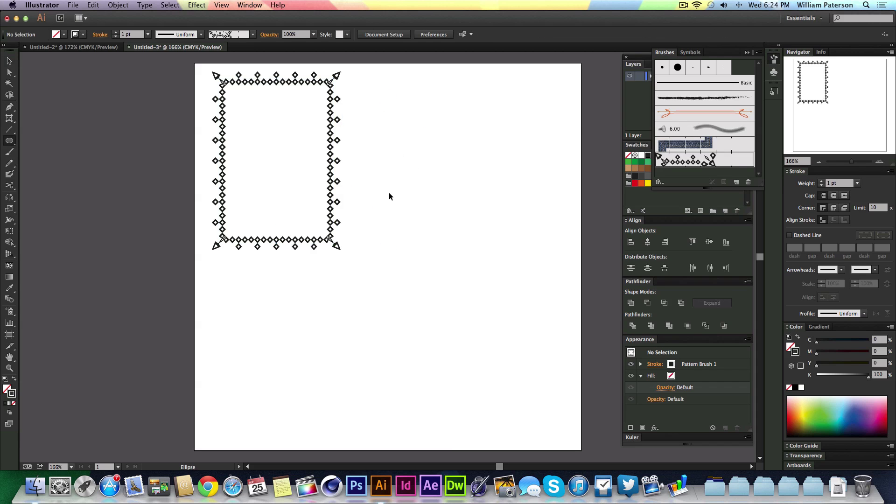
drag(430, 210, 461, 273)
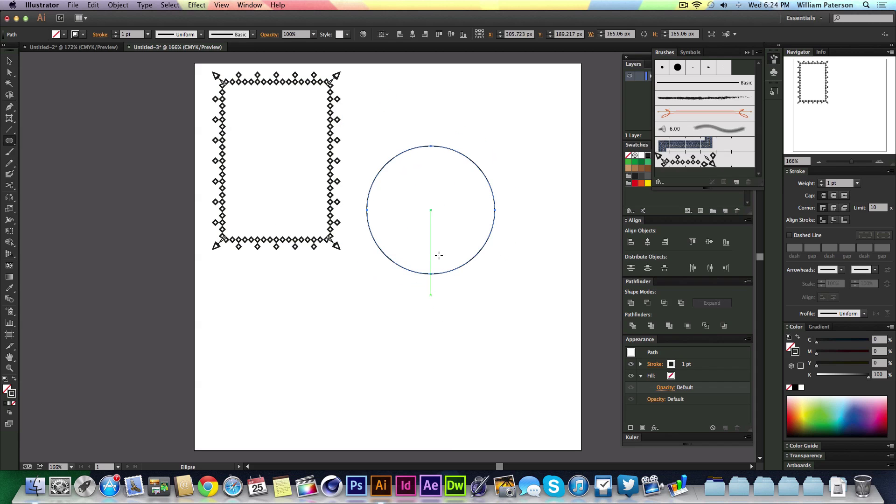
key(v)
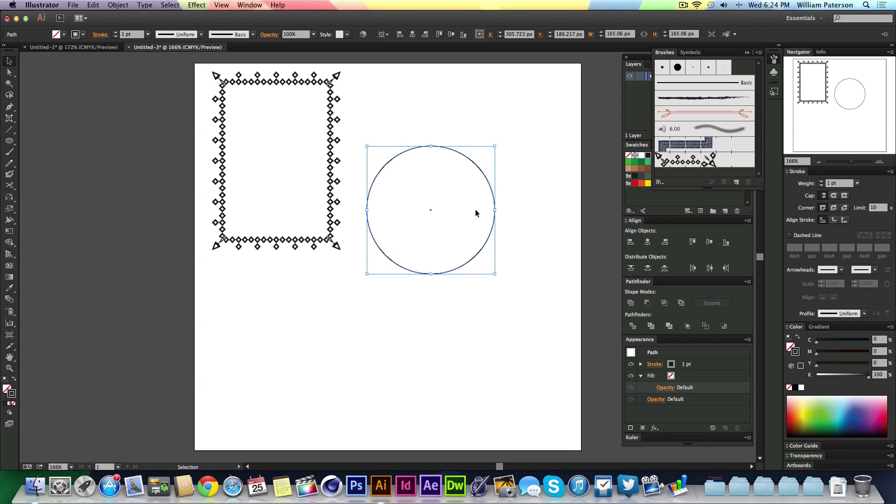
click(685, 161)
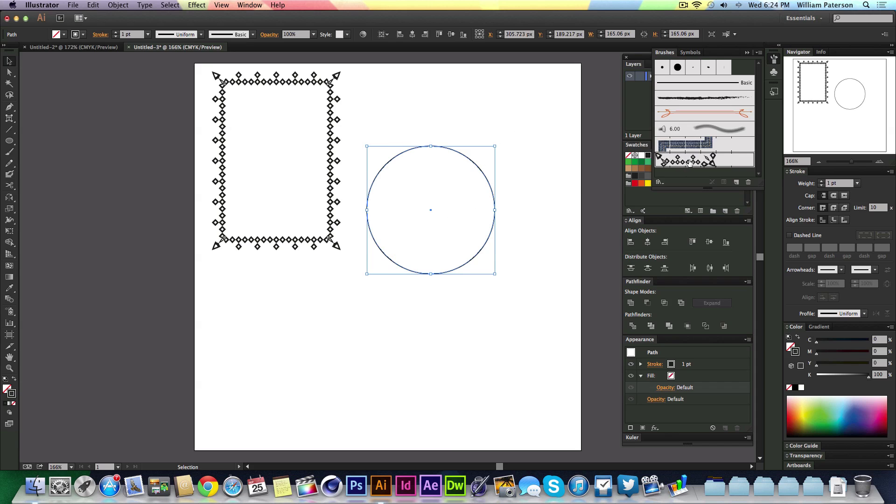
Move the diamond-bordered circle up level with the top of the frame.
click(514, 140)
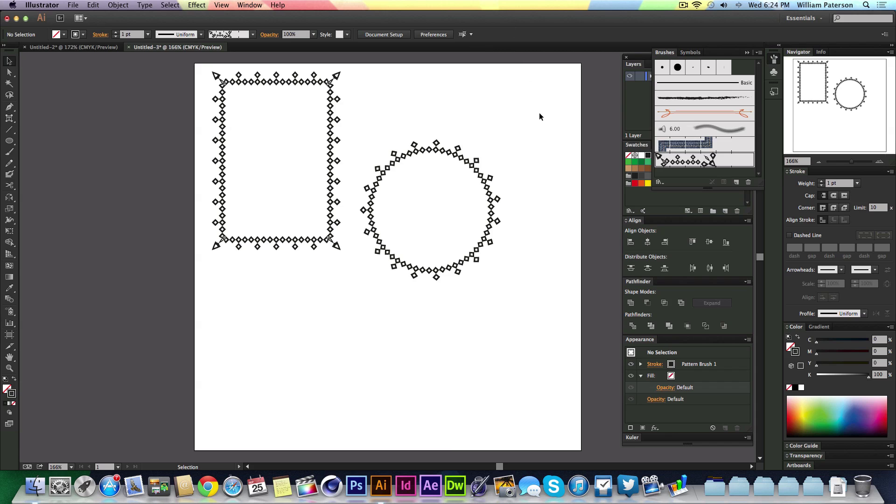
click(473, 160)
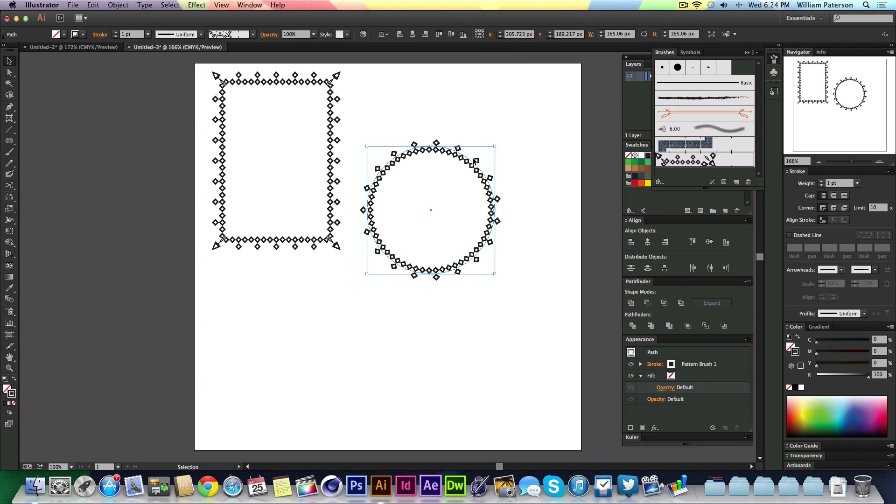
drag(474, 161, 478, 89)
click(506, 94)
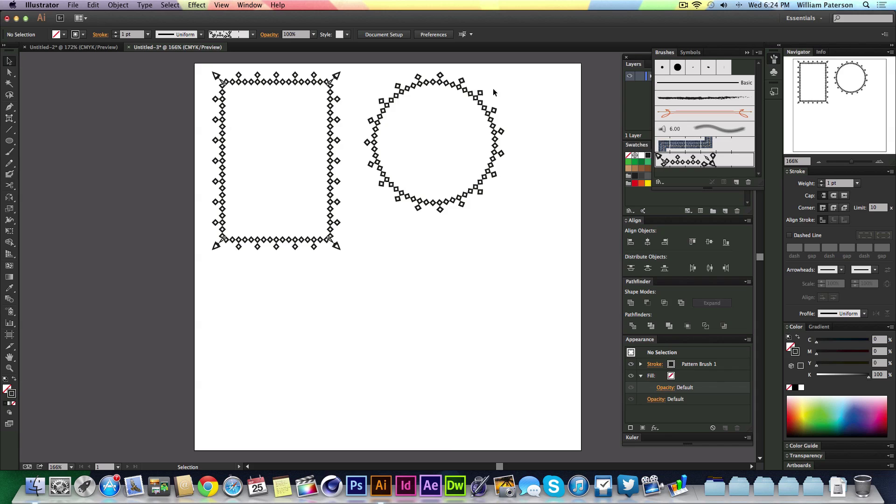